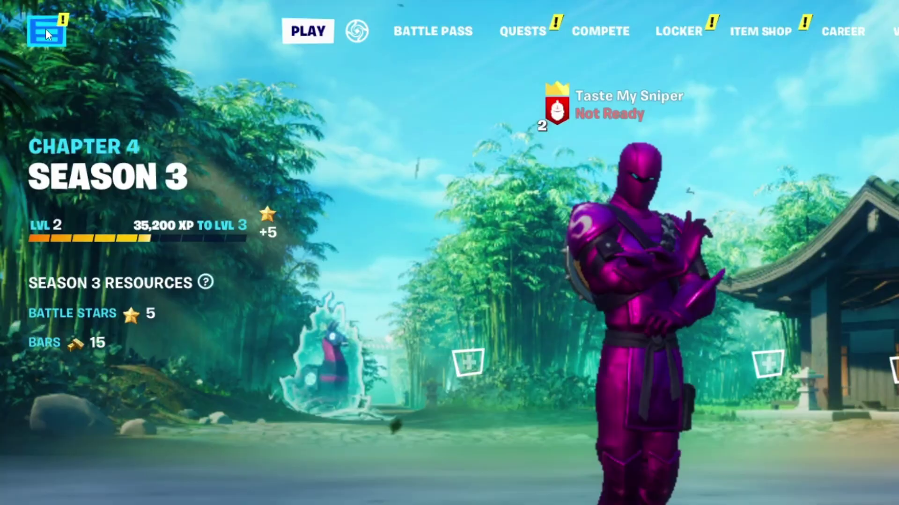
Open Fortnite's game settings from the lobby's side-panel main menu.
left_click(46, 29)
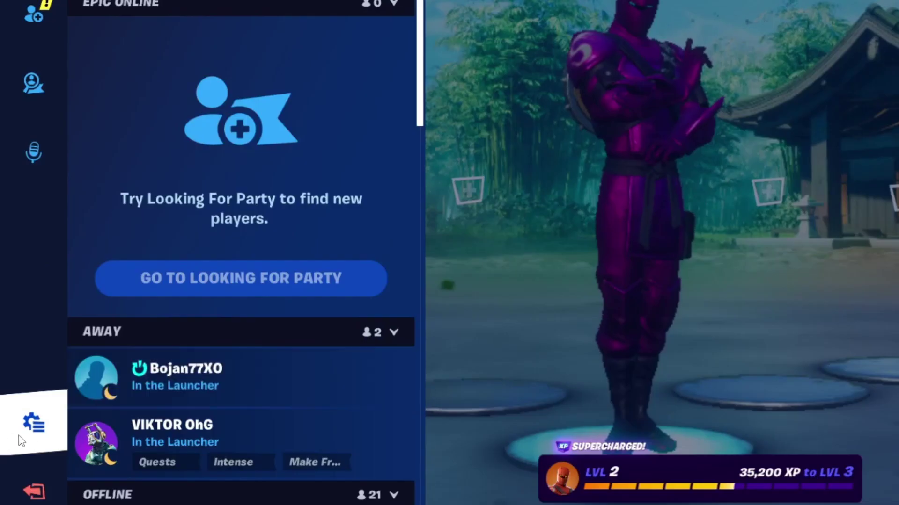
left_click(21, 440)
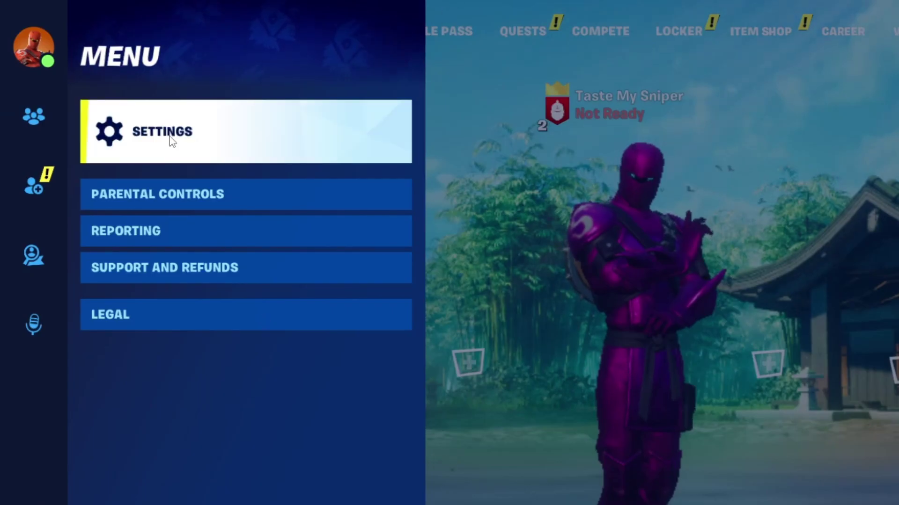
left_click(402, 141)
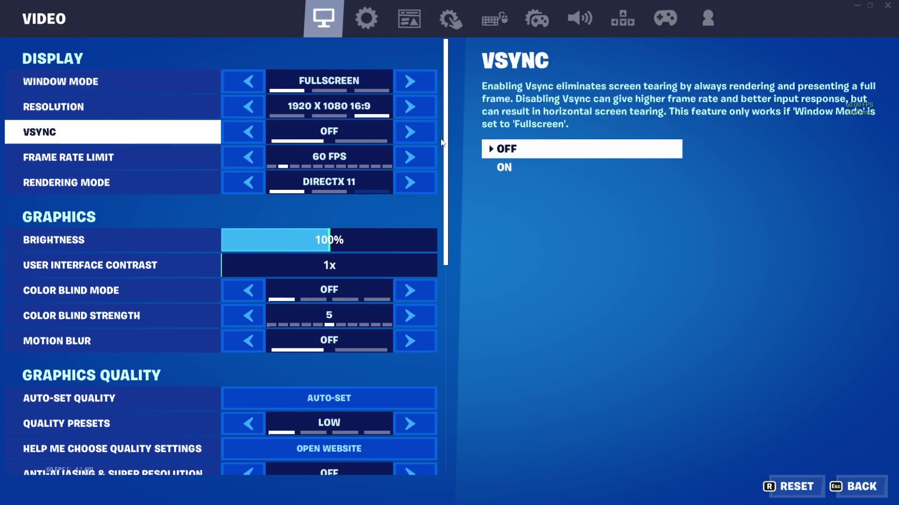
Check that the Video settings are Low quality with shadows and reflections off.
left_click_drag(448, 128, 449, 134)
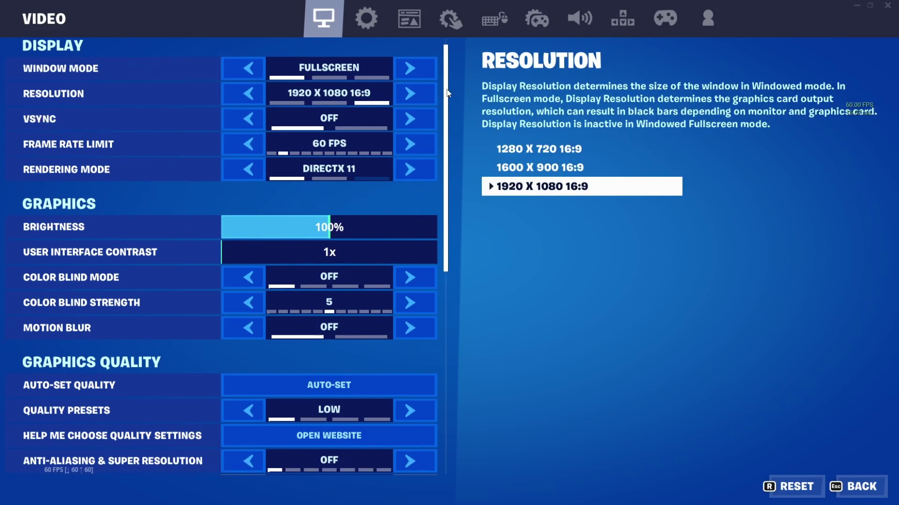
left_click_drag(444, 96, 450, 243)
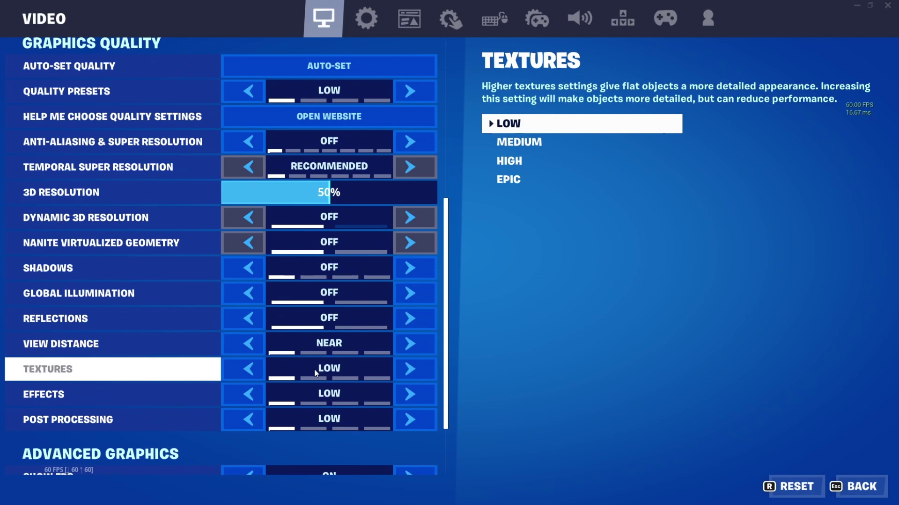
scroll(320, 382, "down", 2)
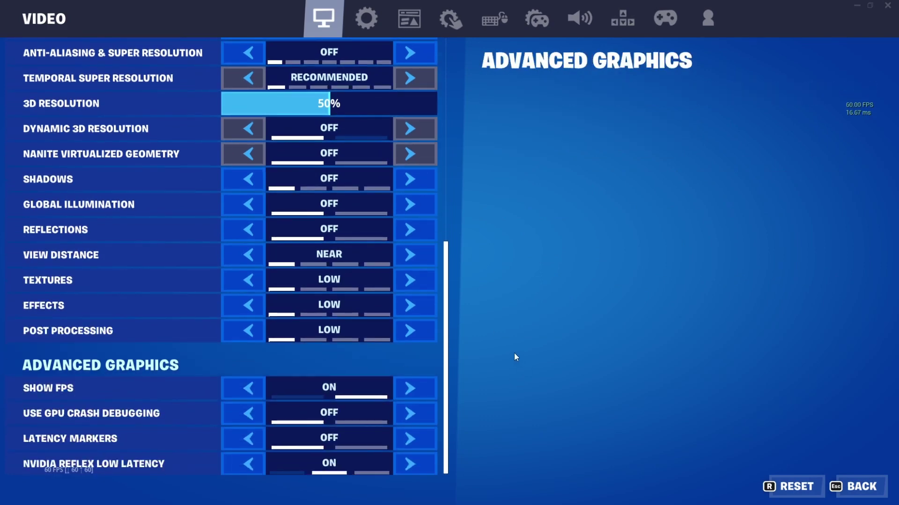
left_click_drag(446, 329, 482, 122)
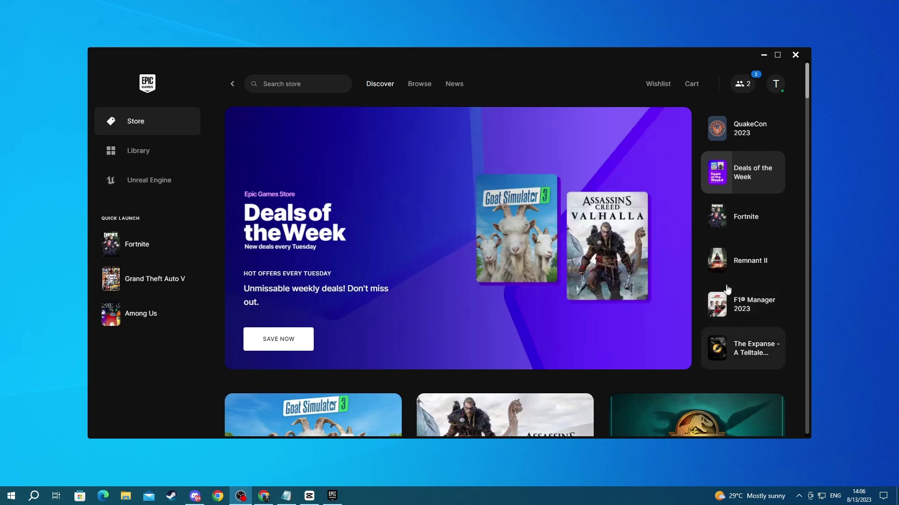
From the Epic library, open Fortnite's Manage settings and its install folder E:\Epic Games\Fortnite.
left_click(424, 102)
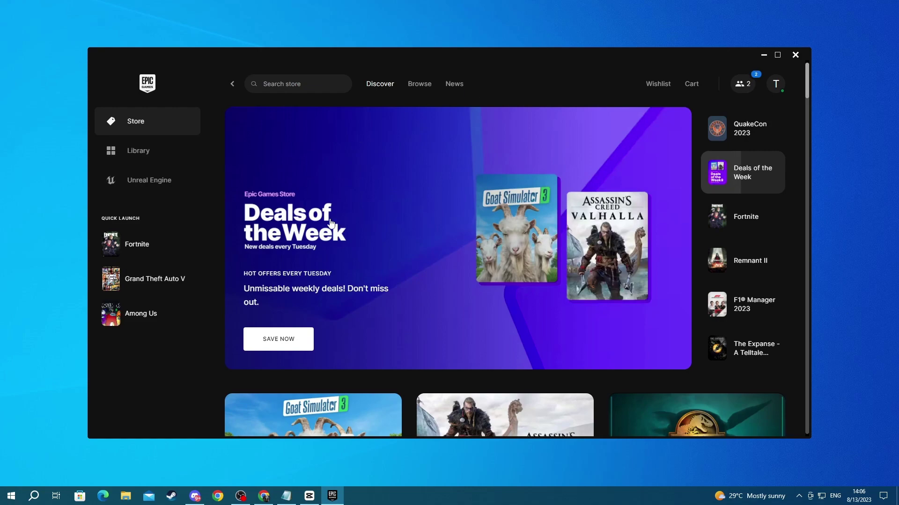
left_click(144, 156)
scroll(215, 243, "down", 5)
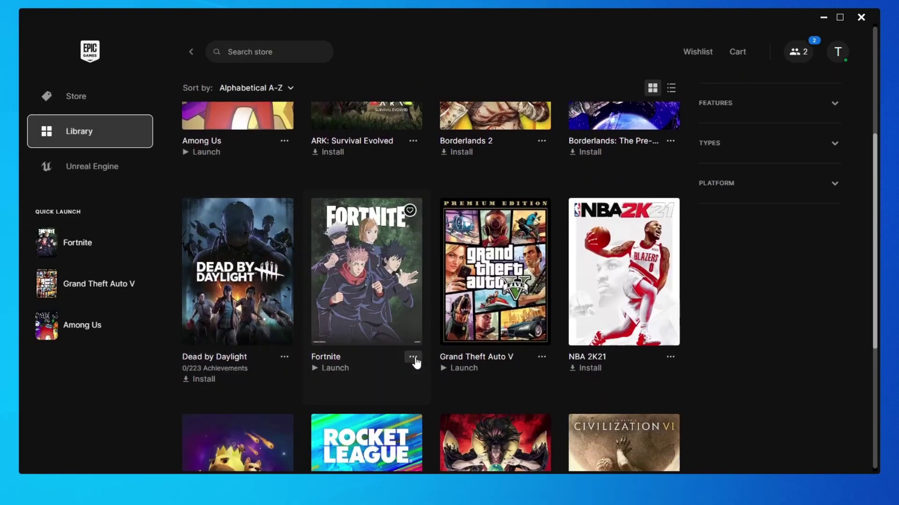
left_click(414, 359)
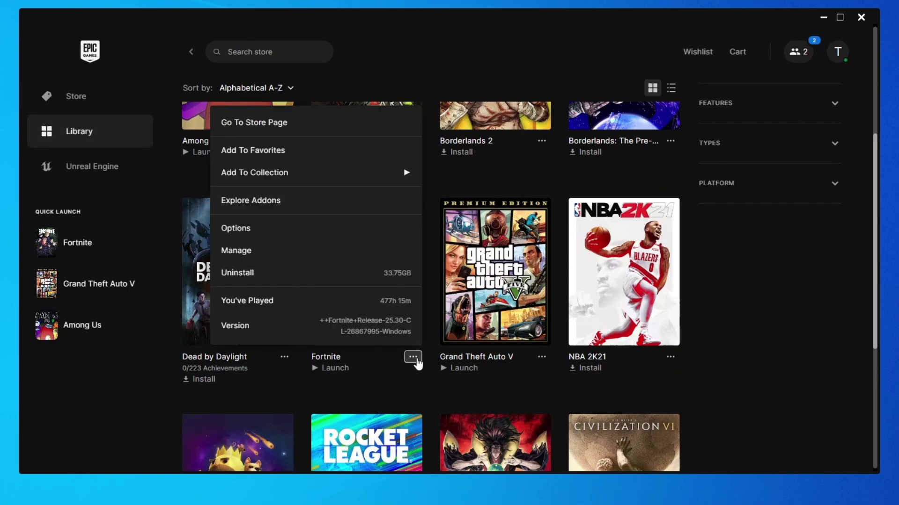
left_click(303, 251)
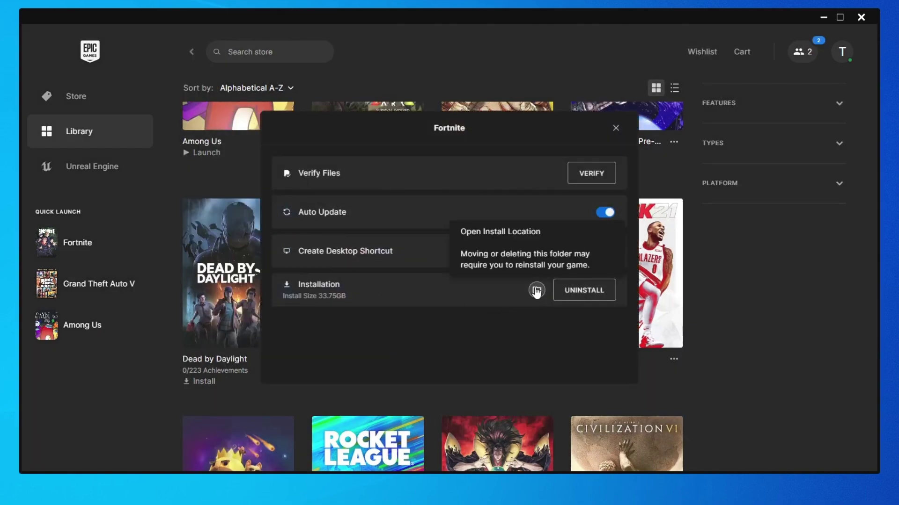
left_click(537, 290)
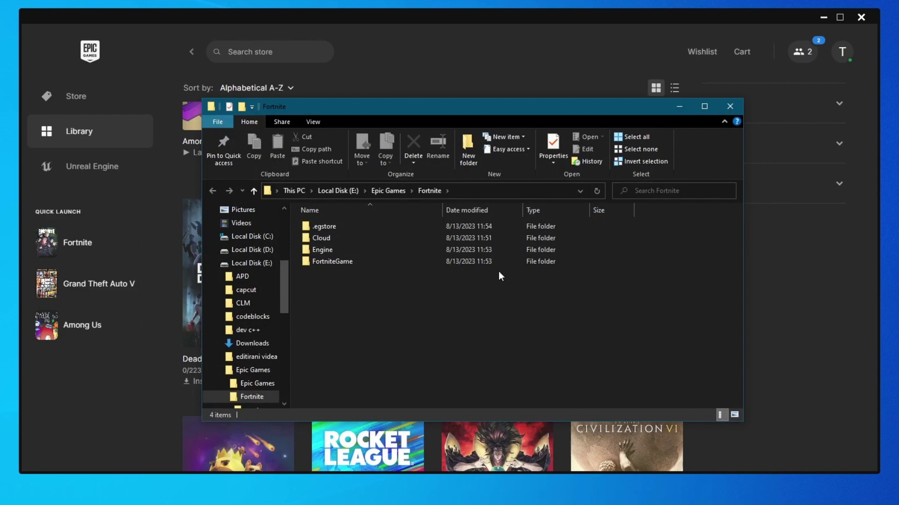
Go to FortniteGame\Binaries\Win64\EasyAntiCheat_Kamu and select EasyAntiCheat_Setup.
left_click_drag(439, 109, 397, 105)
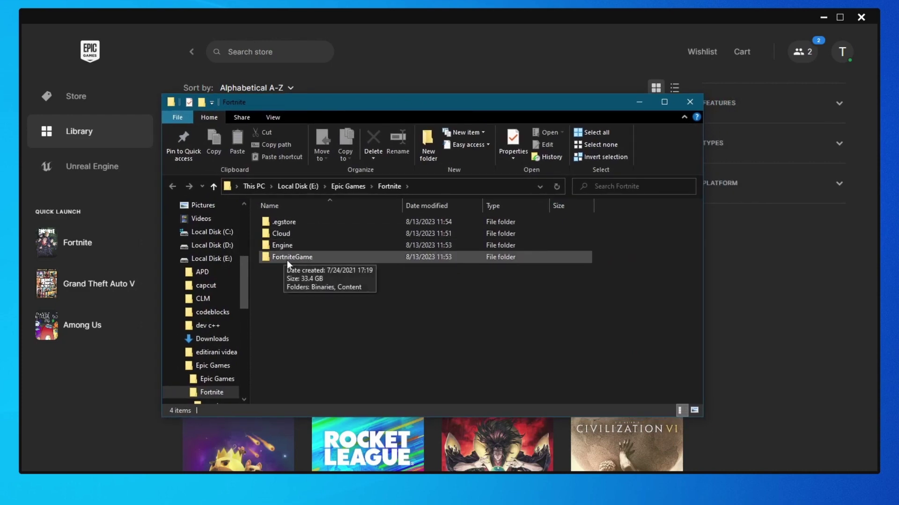
left_click(287, 261)
double_click(287, 260)
double_click(279, 221)
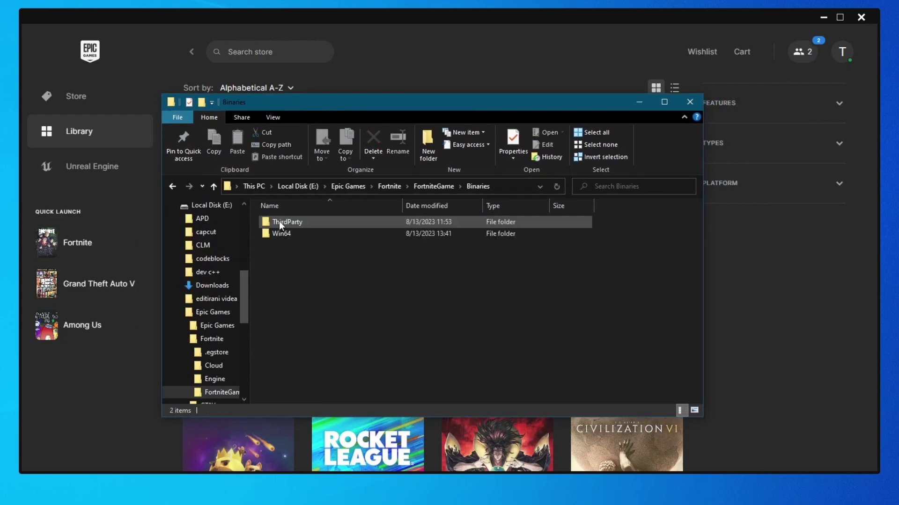
double_click(276, 232)
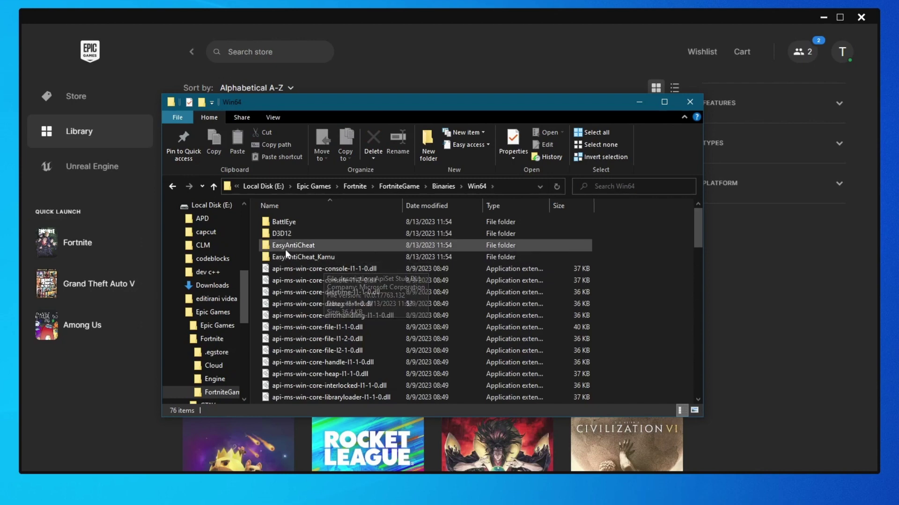
left_click(335, 255)
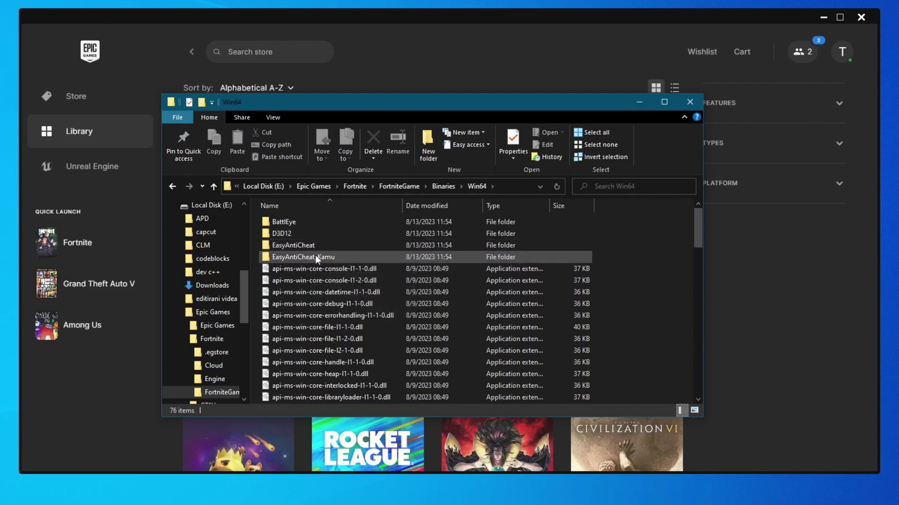
key("Delete")
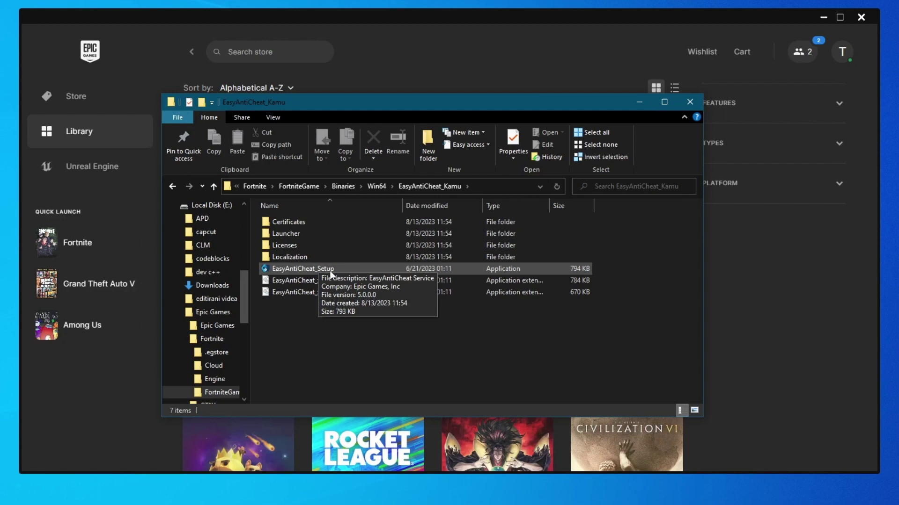
left_click(337, 268)
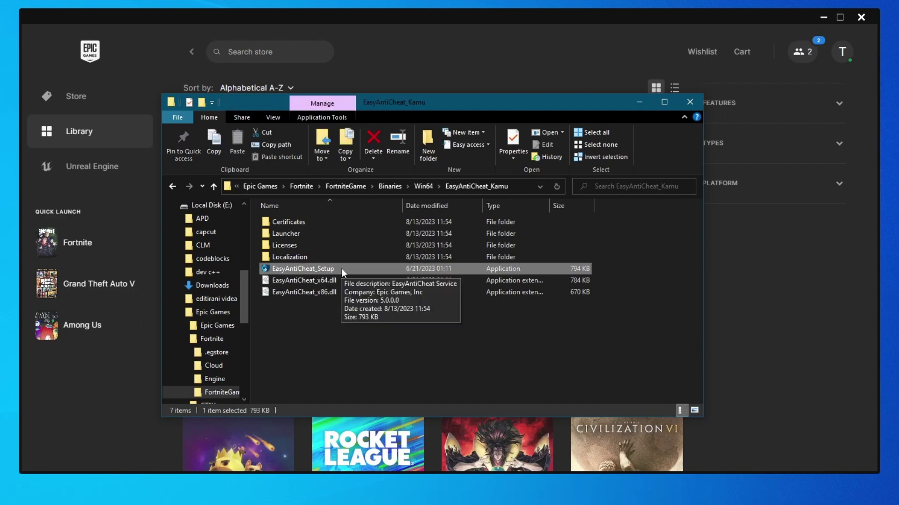
Run EasyAntiCheat_Setup and keep Current (Game 217) as the game to repair.
double_click(355, 267)
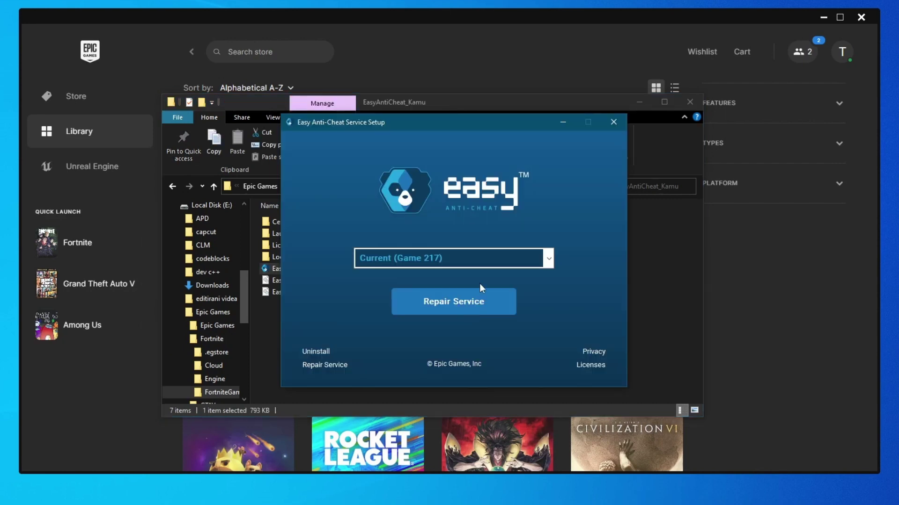
left_click(426, 258)
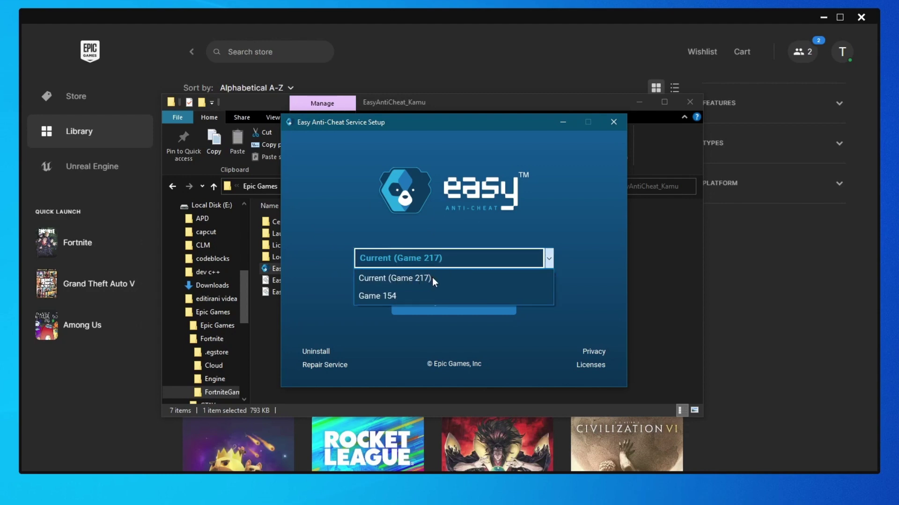
left_click(433, 280)
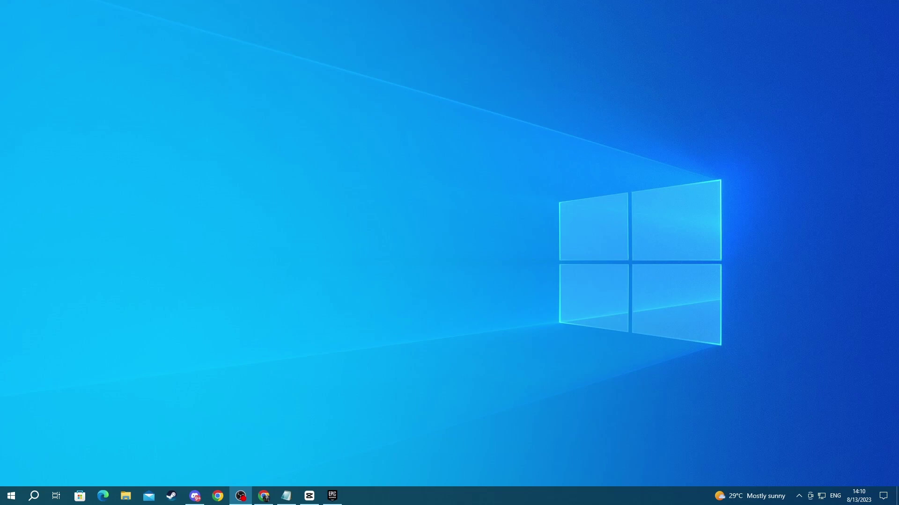
Open Device Manager by searching 'device manager' and center its window.
left_click(33, 496)
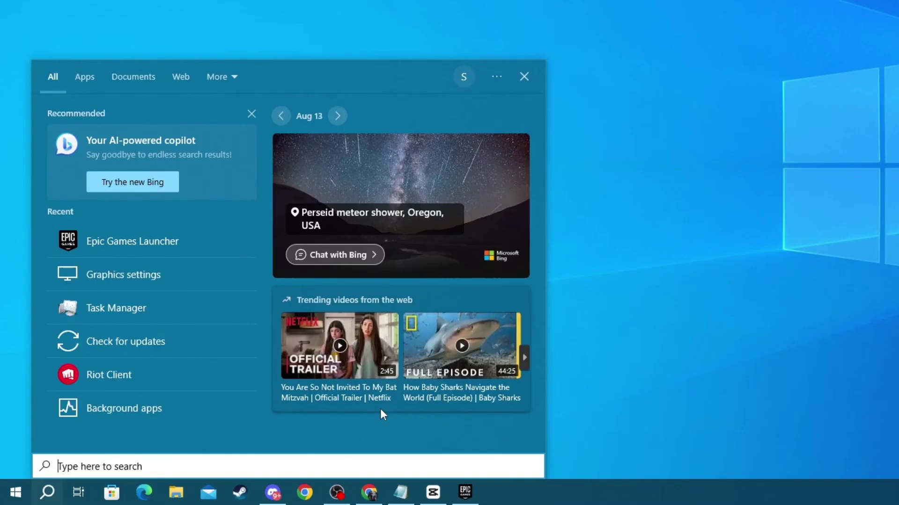
type("device manager")
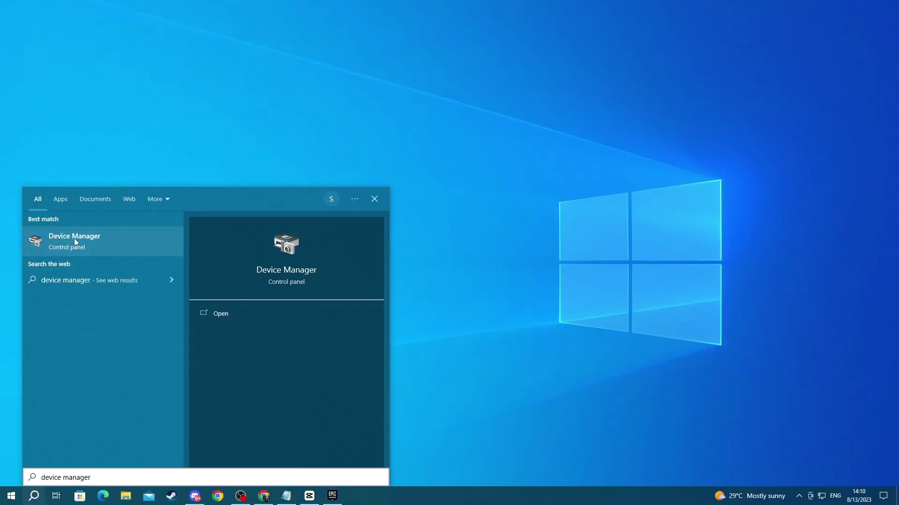
left_click(74, 239)
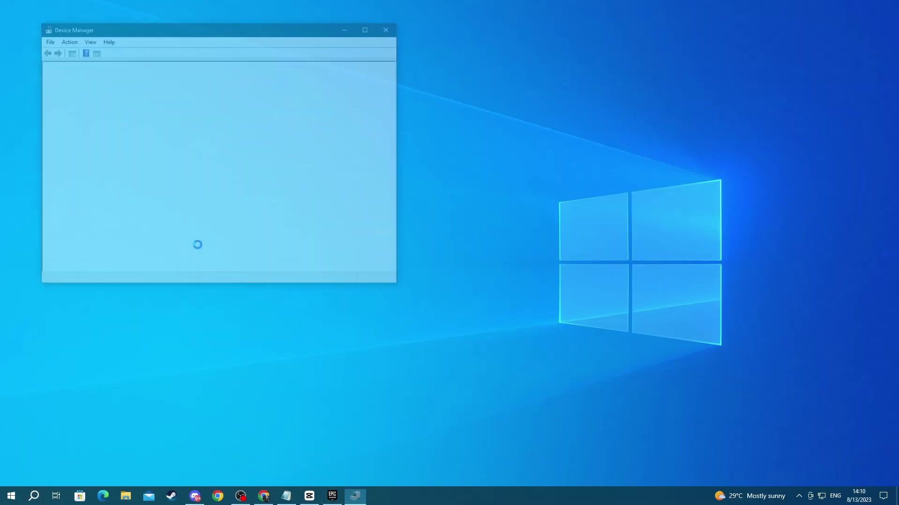
left_click_drag(158, 32, 368, 80)
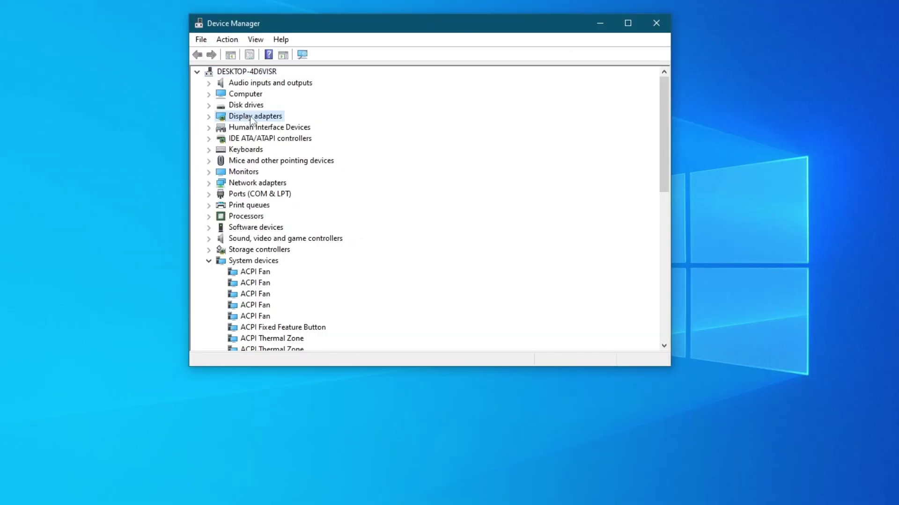
Expand Display adapters and bring up the NVIDIA GeForce GTX 960's context menu.
double_click(298, 149)
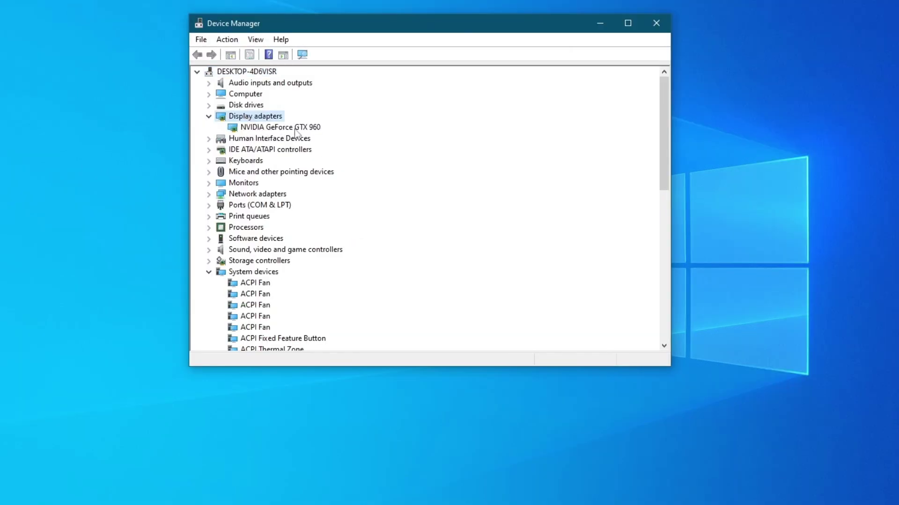
left_click(297, 129)
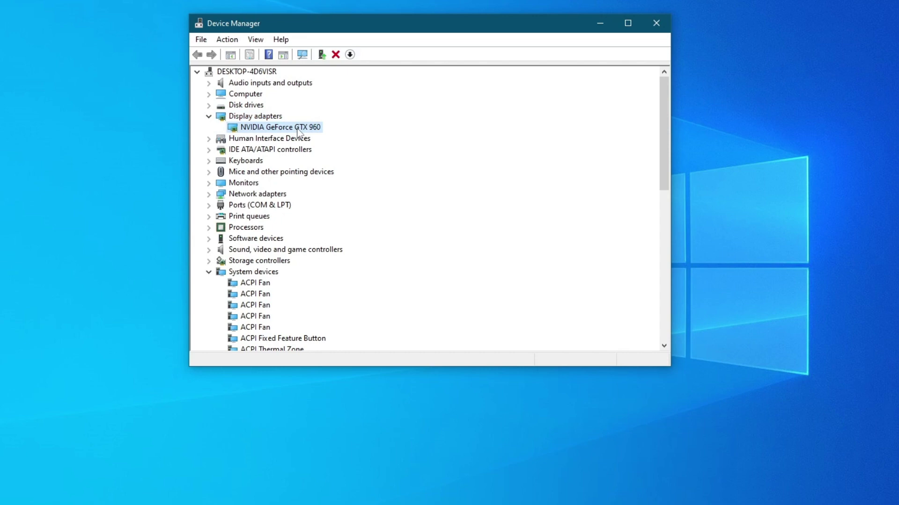
right_click(297, 128)
Update the GTX 960 driver by searching automatically, finding the best driver already installed.
left_click(316, 137)
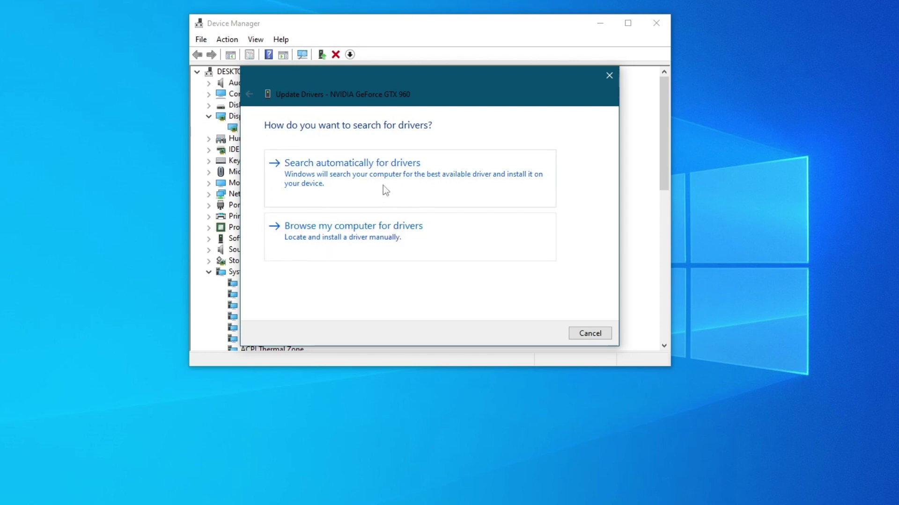
left_click(364, 176)
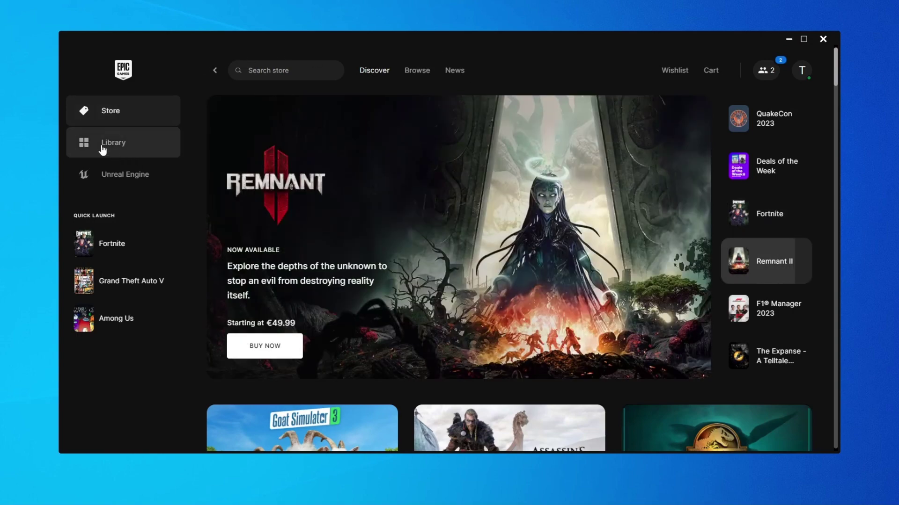
Open Fortnite's management settings from the Epic Games library, showing its 33.75GB installation.
left_click(103, 150)
scroll(214, 272, "down", 5)
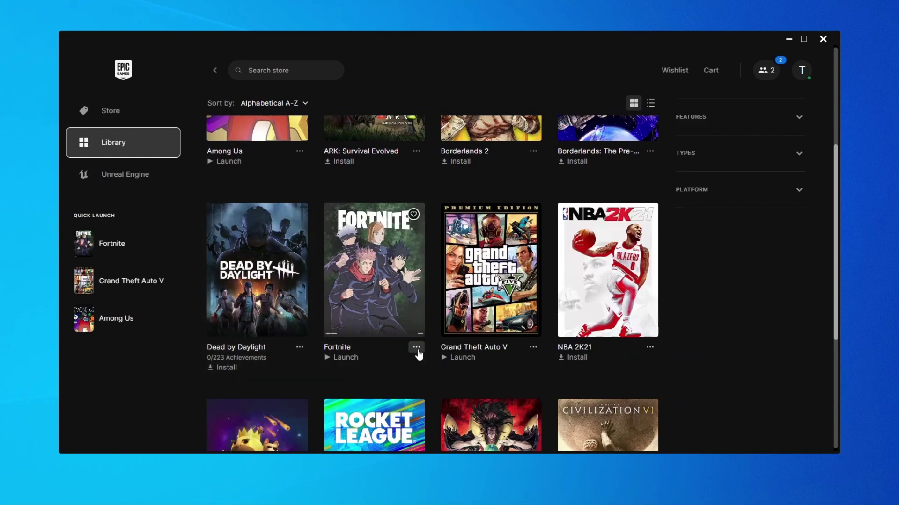
left_click(416, 348)
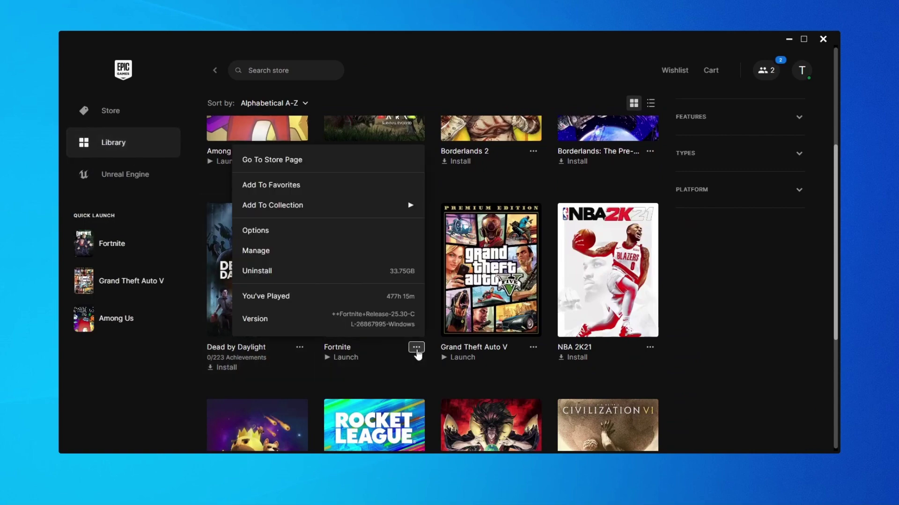
left_click(297, 252)
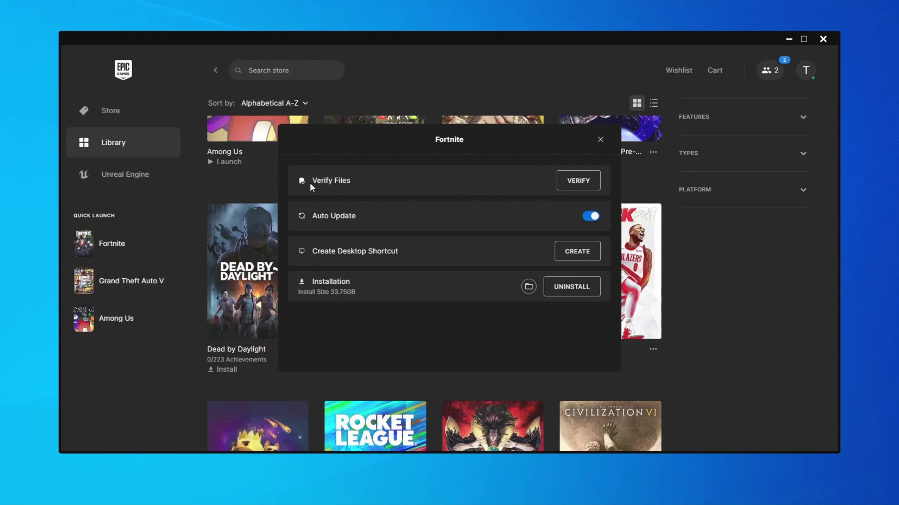